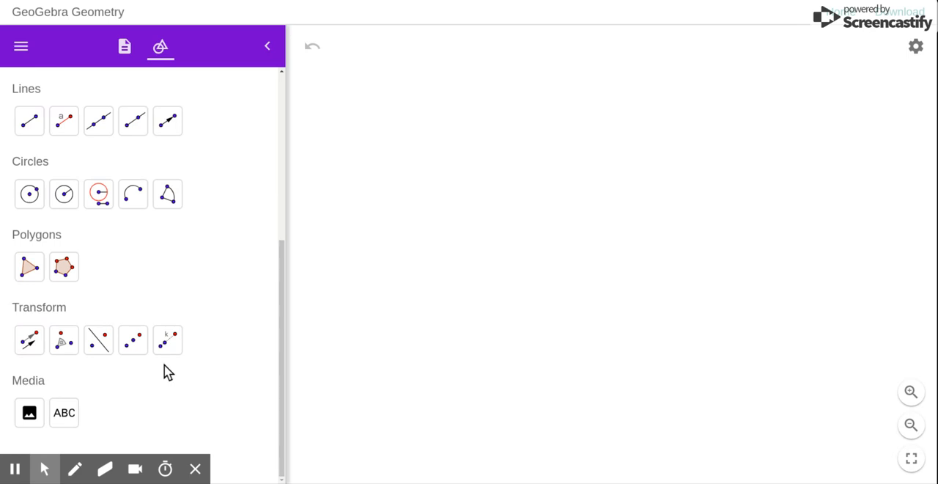
# Expand the tool list to the full set and show major gridlines on the drawing area.
pyautogui.click(132, 455)
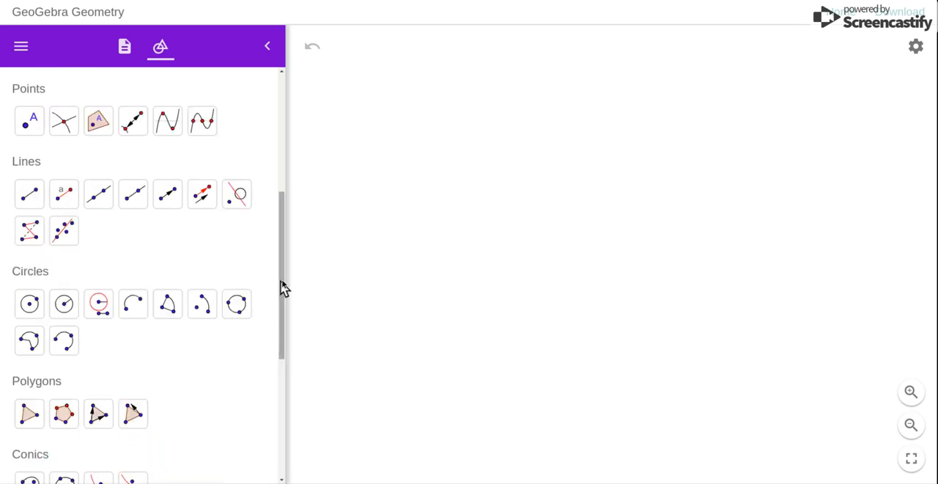
pyautogui.scroll(5, 285, 288)
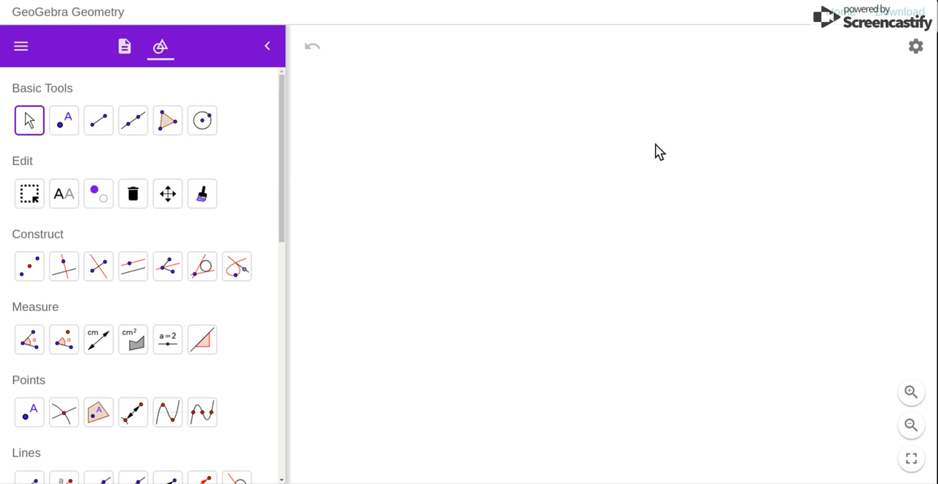
pyautogui.click(916, 48)
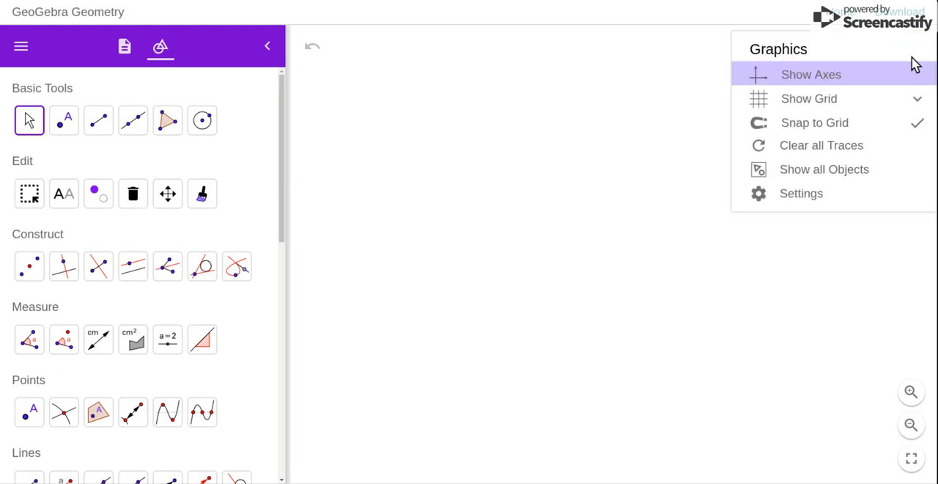
pyautogui.click(813, 96)
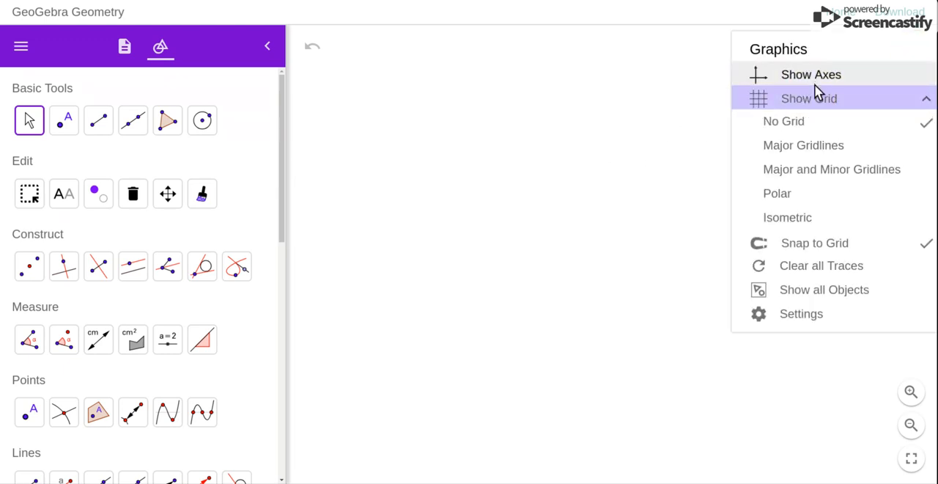
pyautogui.click(808, 146)
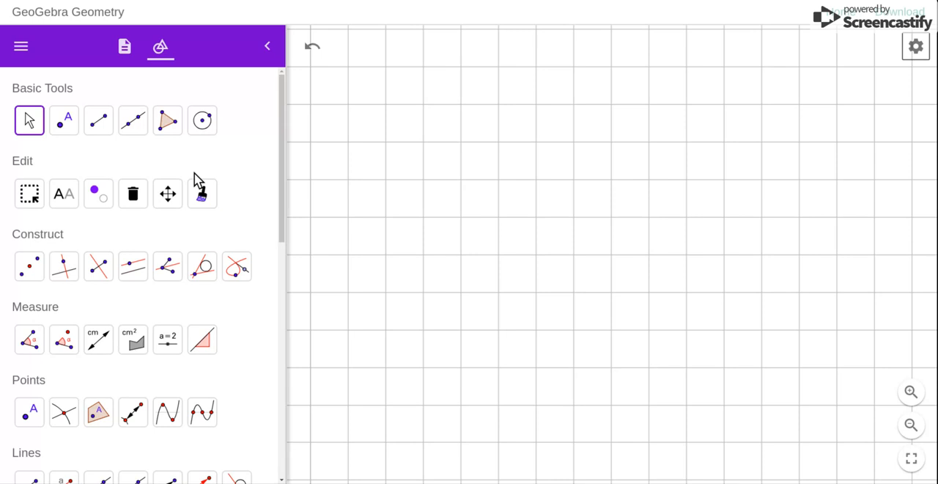
# Draw a closed rectangle ABCD with the Polygon tool, 5 grid units wide and 3 high, with its corners on grid intersections.
pyautogui.click(285, 217)
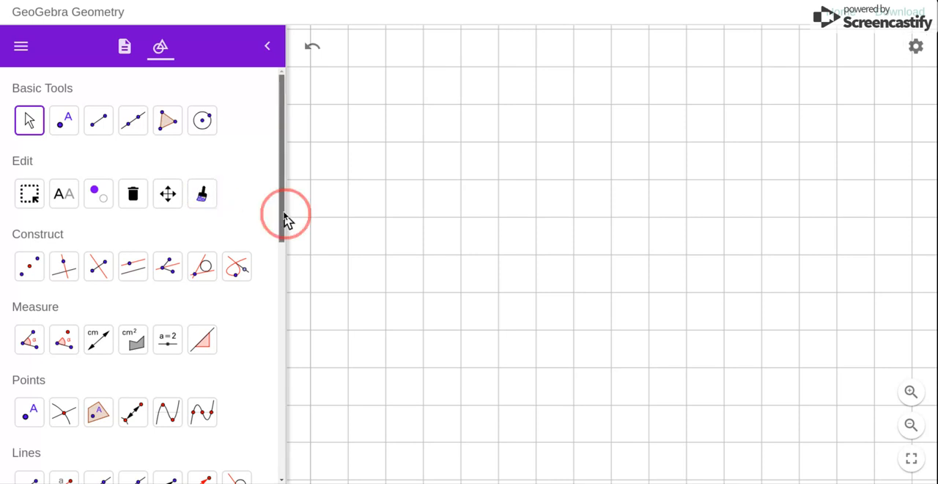
pyautogui.scroll(-1, 287, 218)
pyautogui.scroll(1, 286, 218)
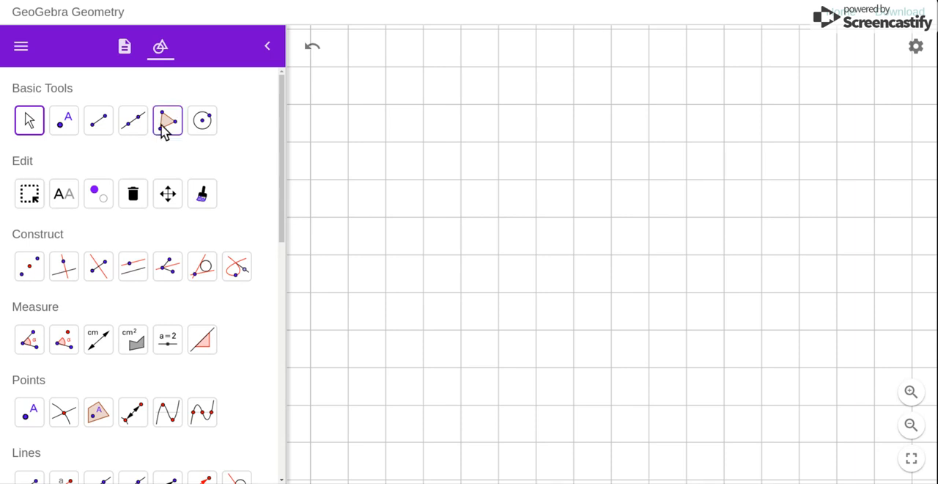
pyautogui.click(167, 127)
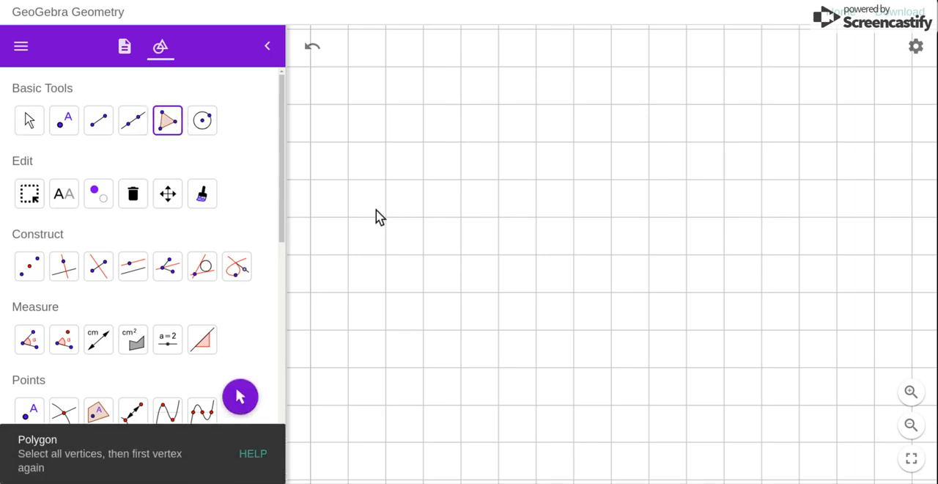
pyautogui.click(460, 141)
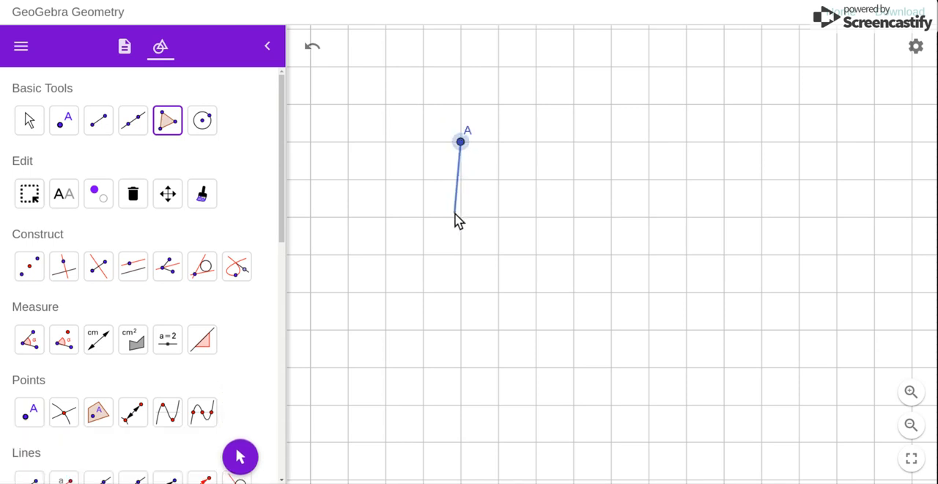
pyautogui.click(461, 254)
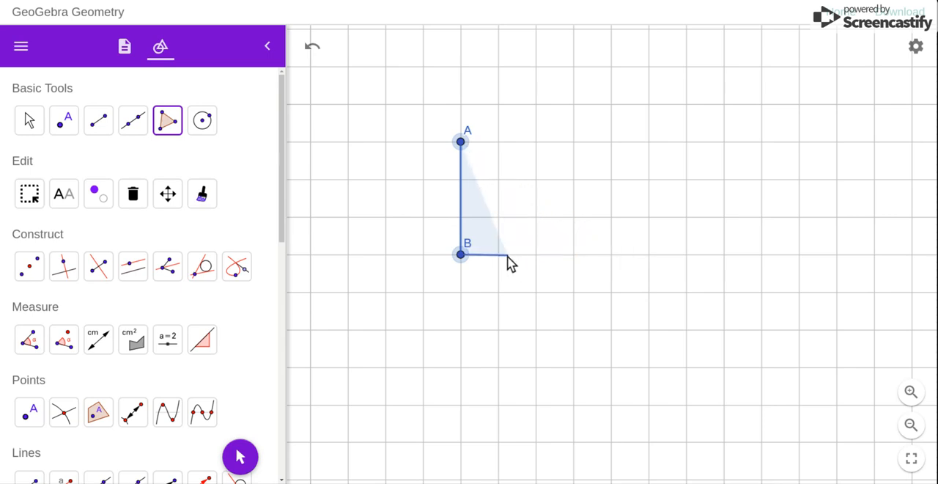
pyautogui.click(648, 255)
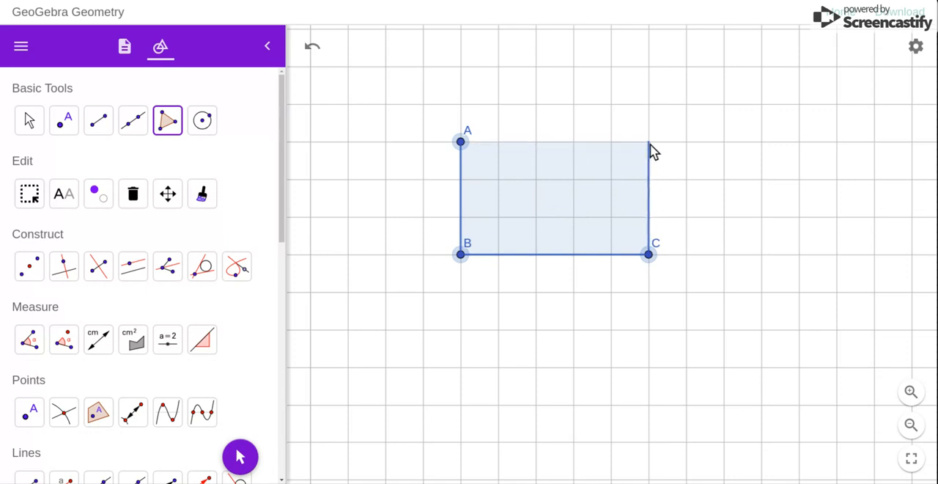
pyautogui.click(649, 144)
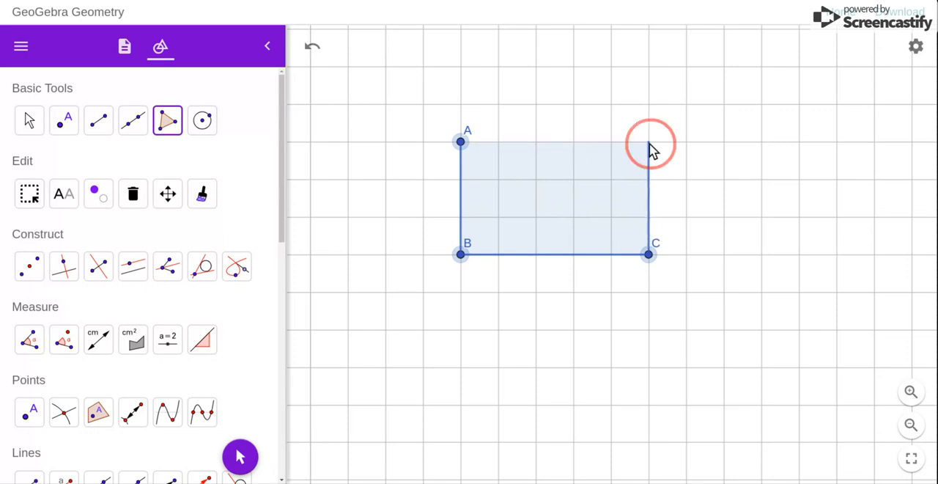
pyautogui.click(466, 145)
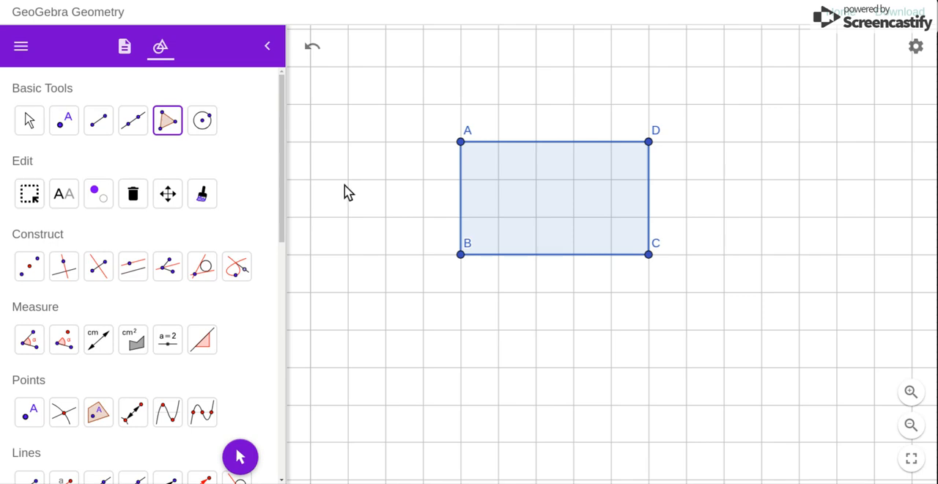
# Create a circle with Circle with Center and Radius, centred above the rectangle, with radius 0.795774715.
pyautogui.click(283, 169)
pyautogui.scroll(-5, 283, 169)
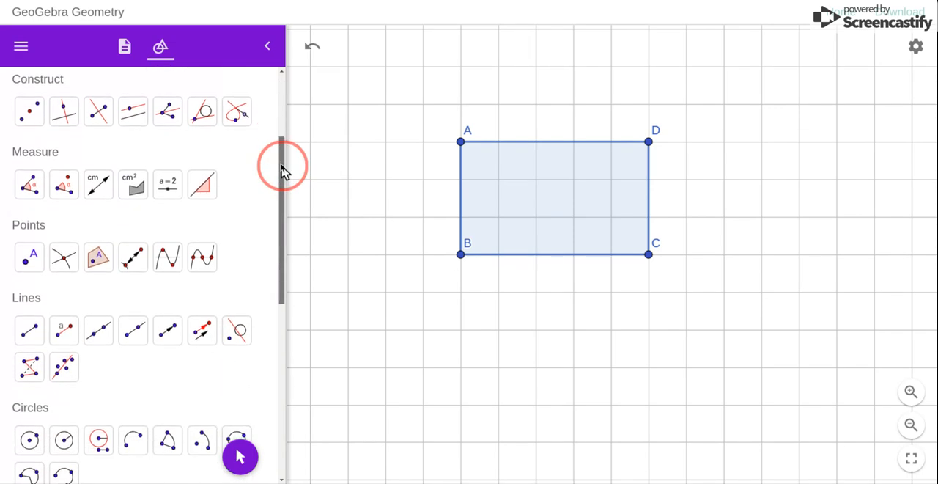
pyautogui.scroll(-3, 282, 169)
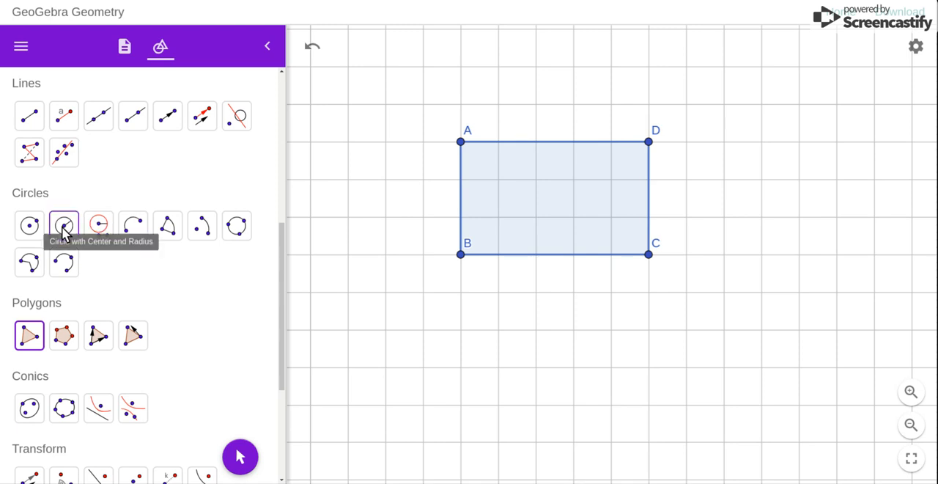
pyautogui.click(63, 229)
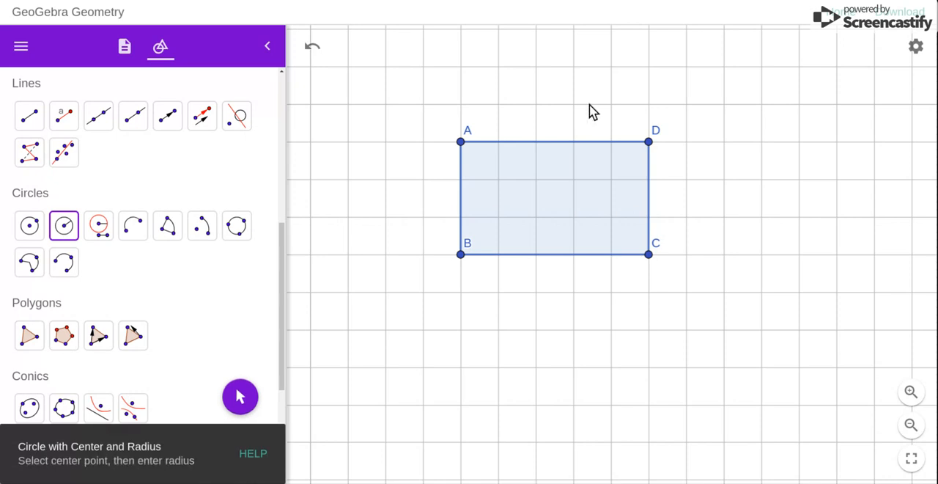
pyautogui.click(549, 63)
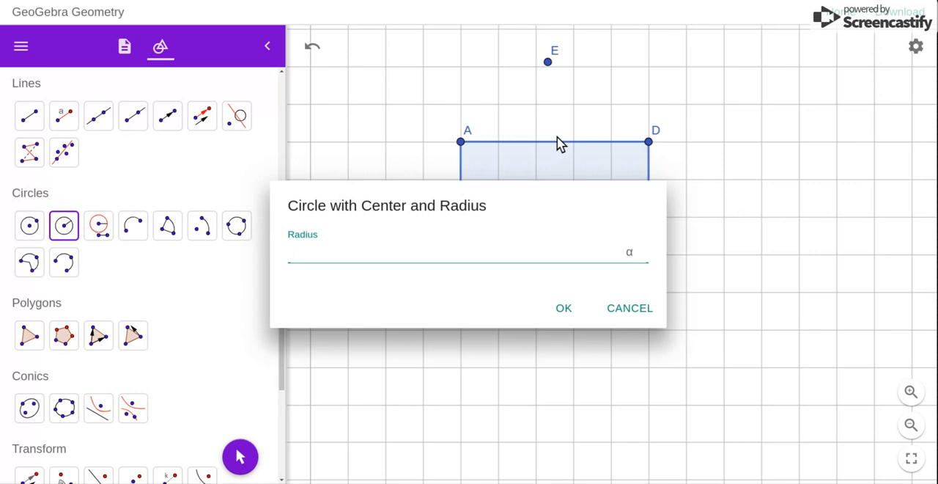
pyautogui.click(438, 250)
pyautogui.write('0.795774')
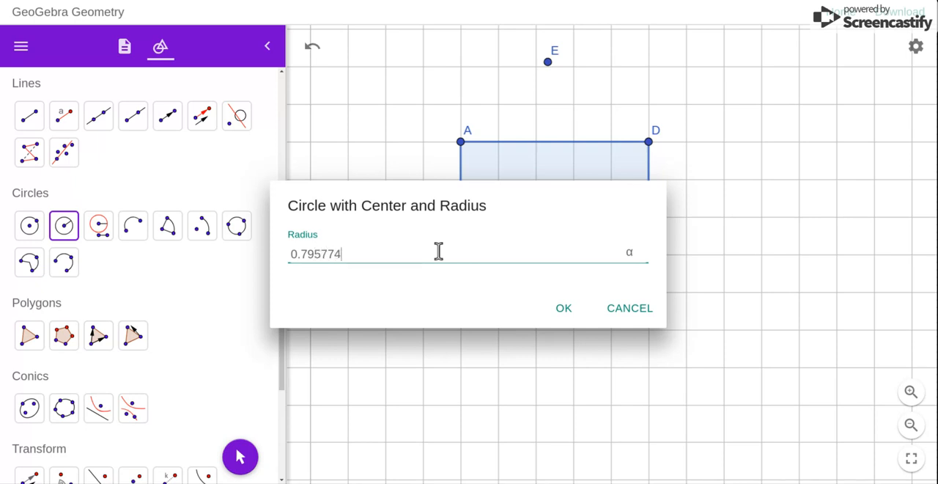
pyautogui.write('715')
pyautogui.click(562, 311)
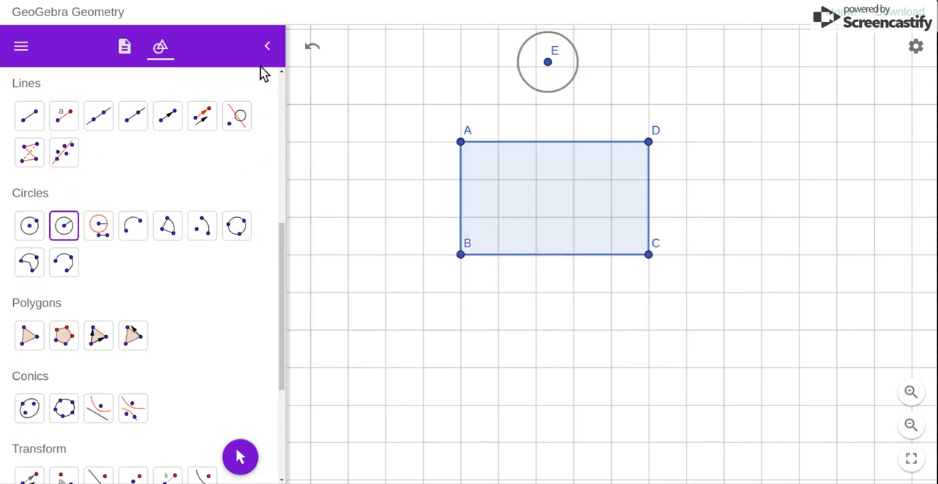
# Move the circle so that it touches the rectangle's upper side AD from outside, nearer to corner A.
pyautogui.scroll(6, 283, 271)
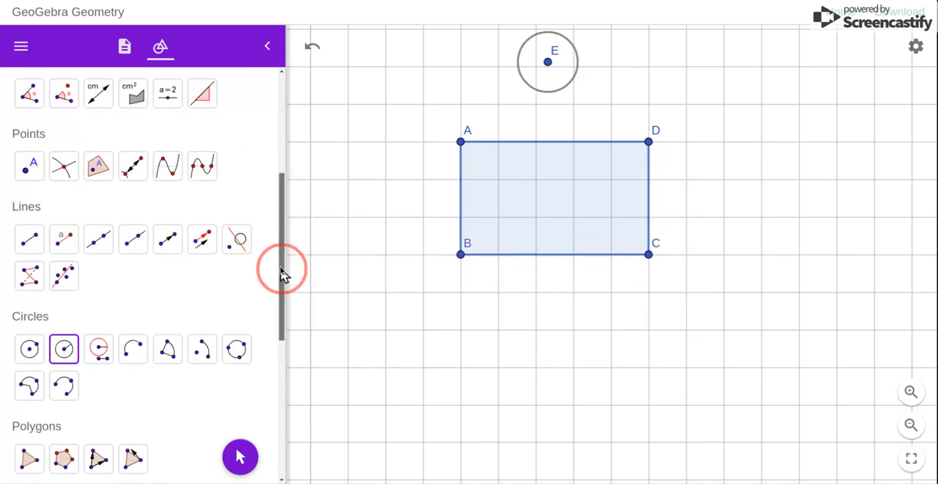
pyautogui.click(29, 121)
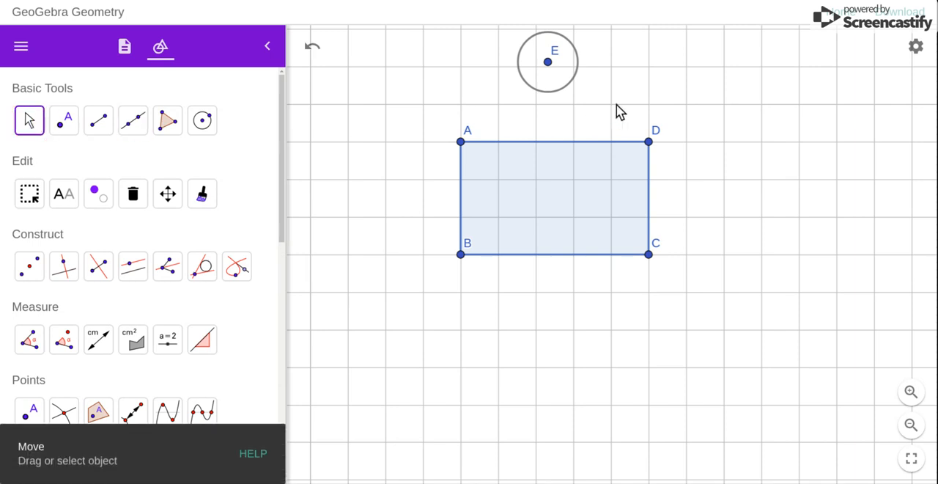
pyautogui.moveTo(499, 111); pyautogui.dragTo(507, 142)
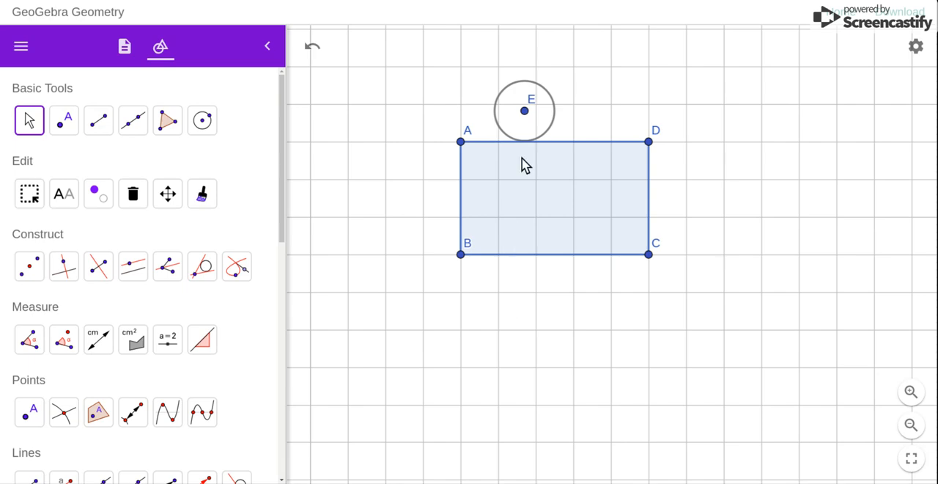
# Duplicate the circle and place the copy below the rectangle, touching its lower side BC nearer to corner C.
pyautogui.click(553, 126)
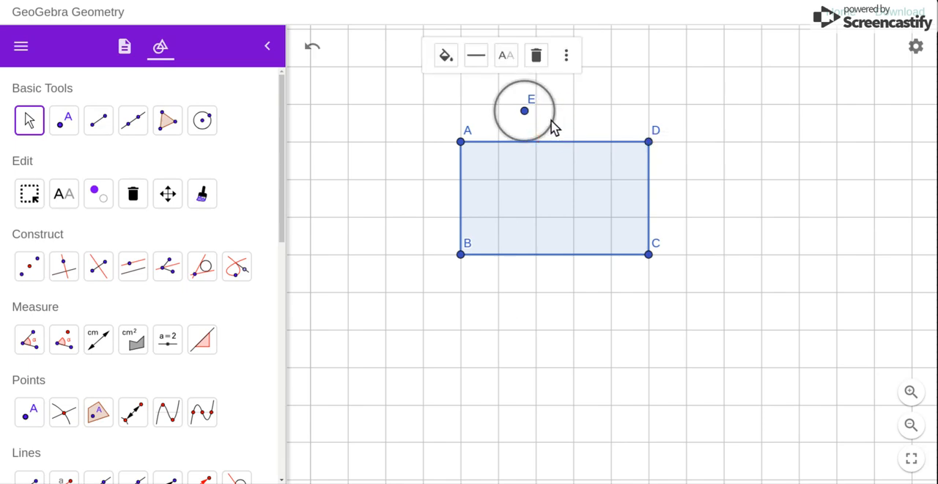
pyautogui.click(566, 56)
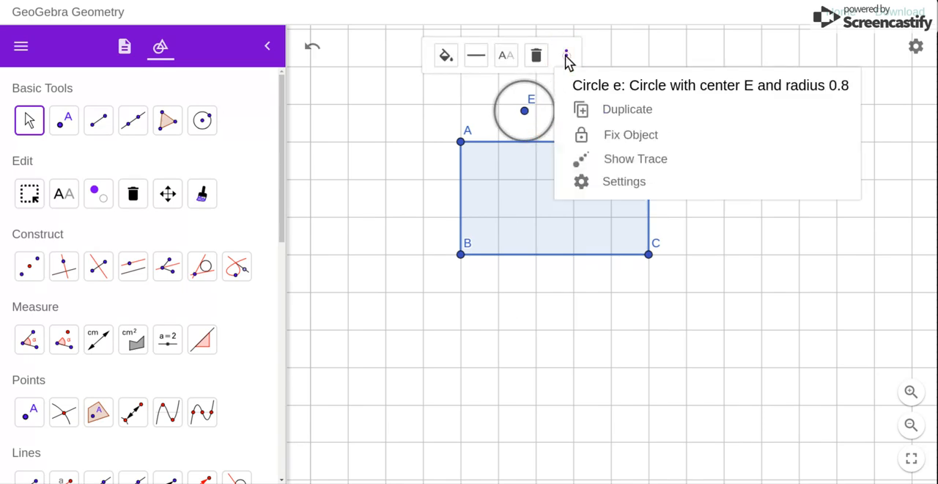
pyautogui.click(601, 115)
pyautogui.moveTo(596, 241); pyautogui.dragTo(581, 270)
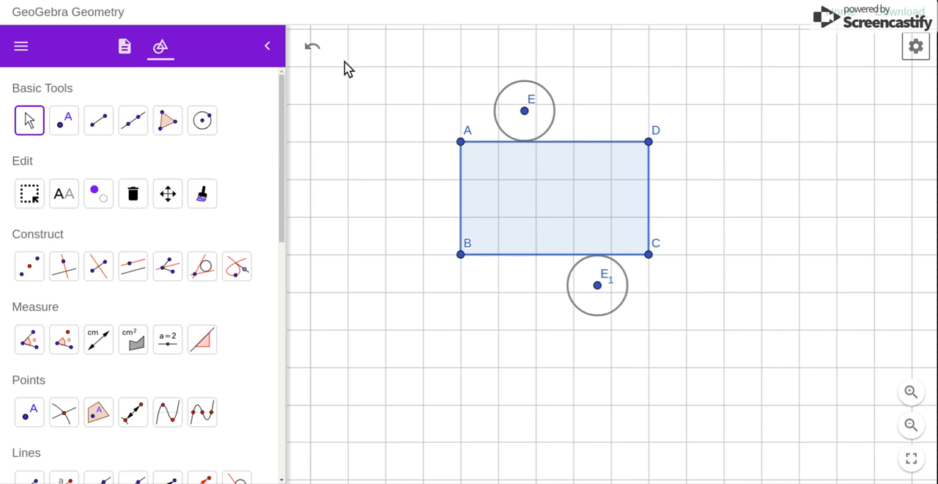
# Collapse the tool list and view the print preview's scale settings in centimetres, leaving without printing.
pyautogui.click(266, 50)
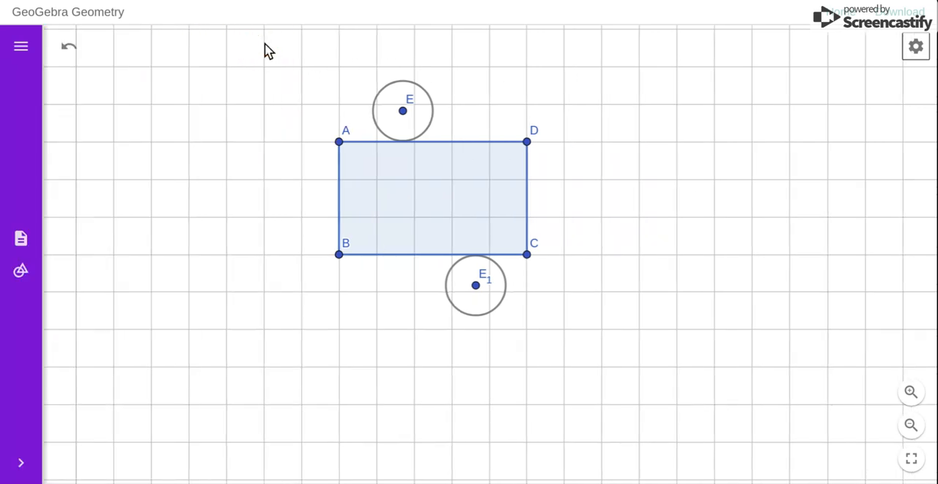
pyautogui.click(22, 46)
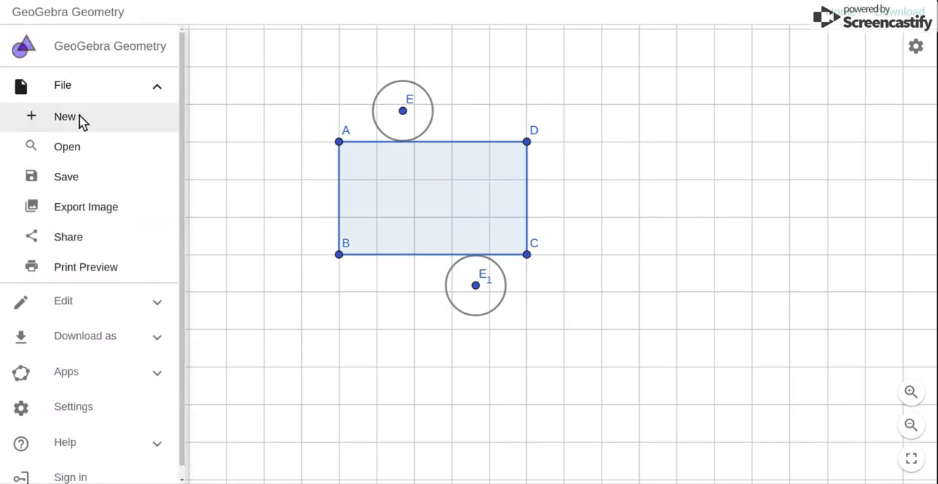
pyautogui.click(88, 269)
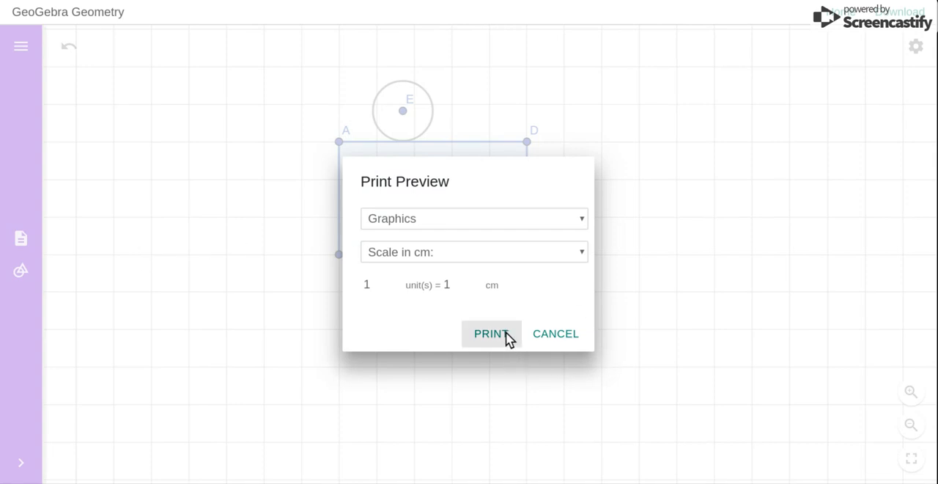
pyautogui.click(559, 341)
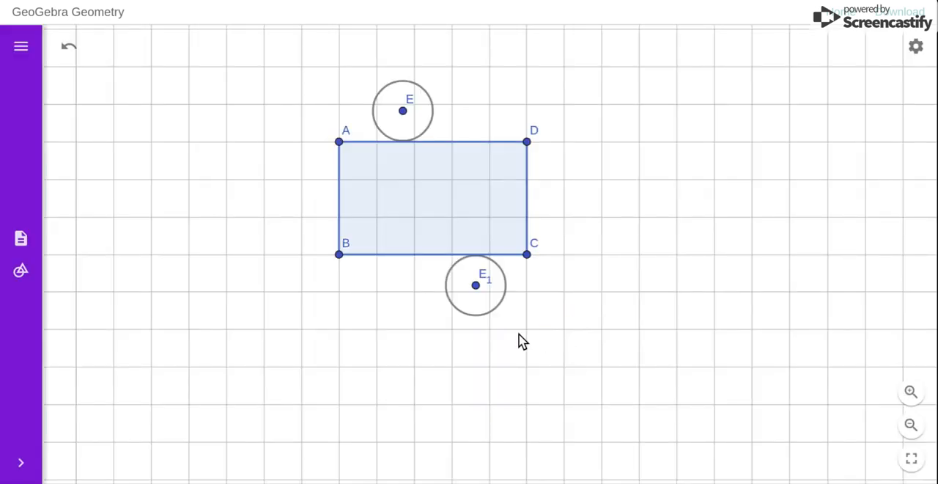